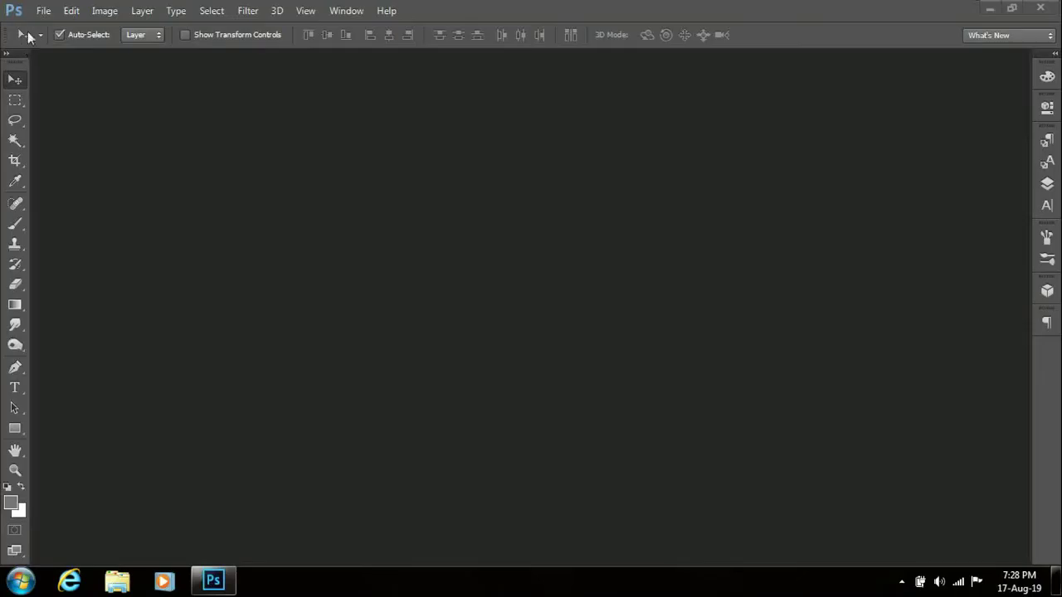
Step: Look through the ID CARDS (1) to (10) images in the ID CARD folder without opening any of them
click(43, 11)
click(55, 42)
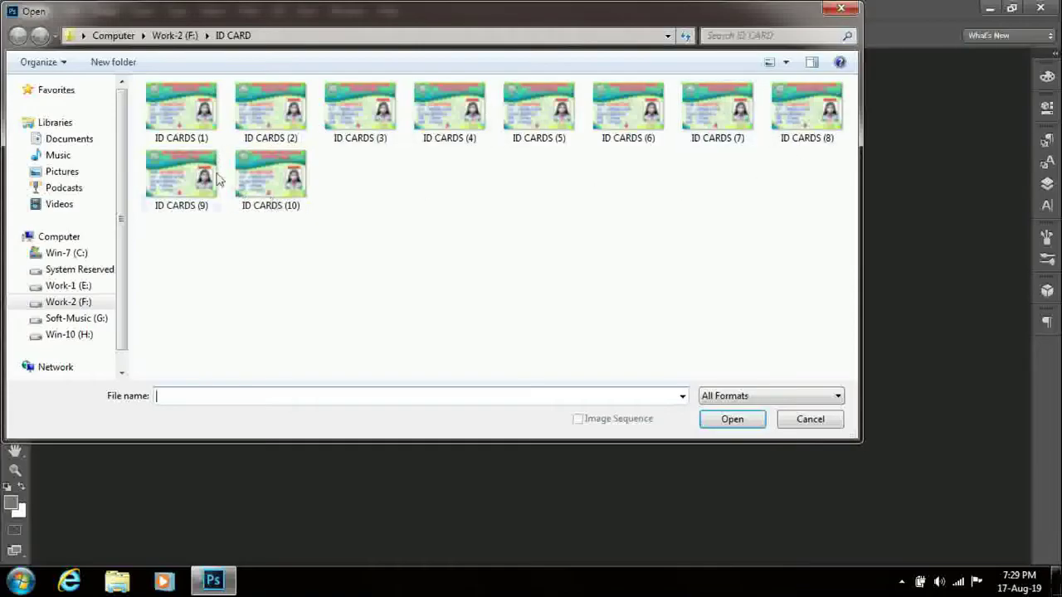
click(184, 119)
click(255, 113)
click(340, 112)
click(431, 120)
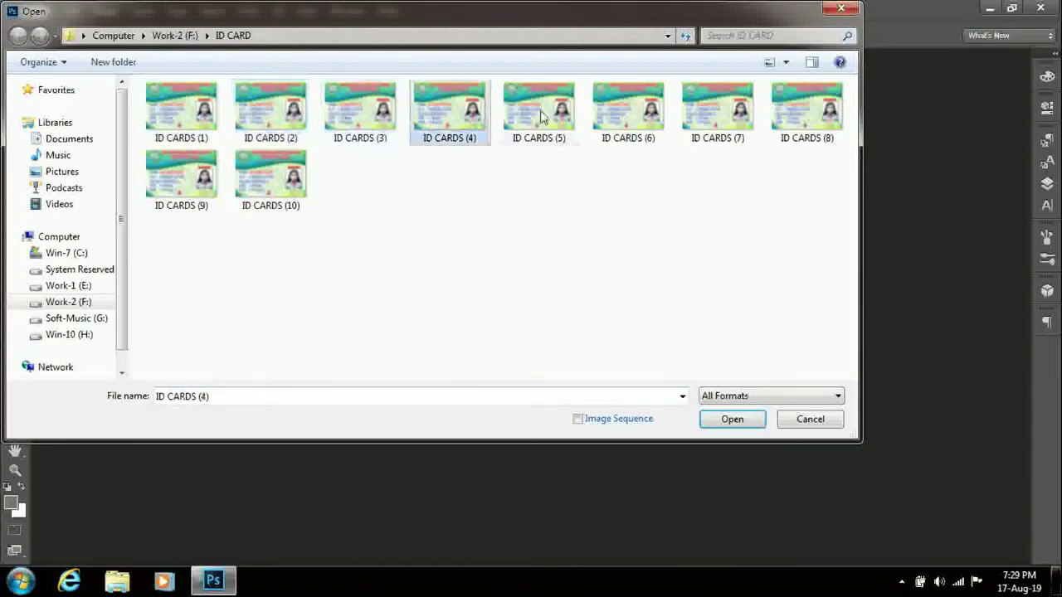
click(541, 117)
click(621, 121)
click(710, 124)
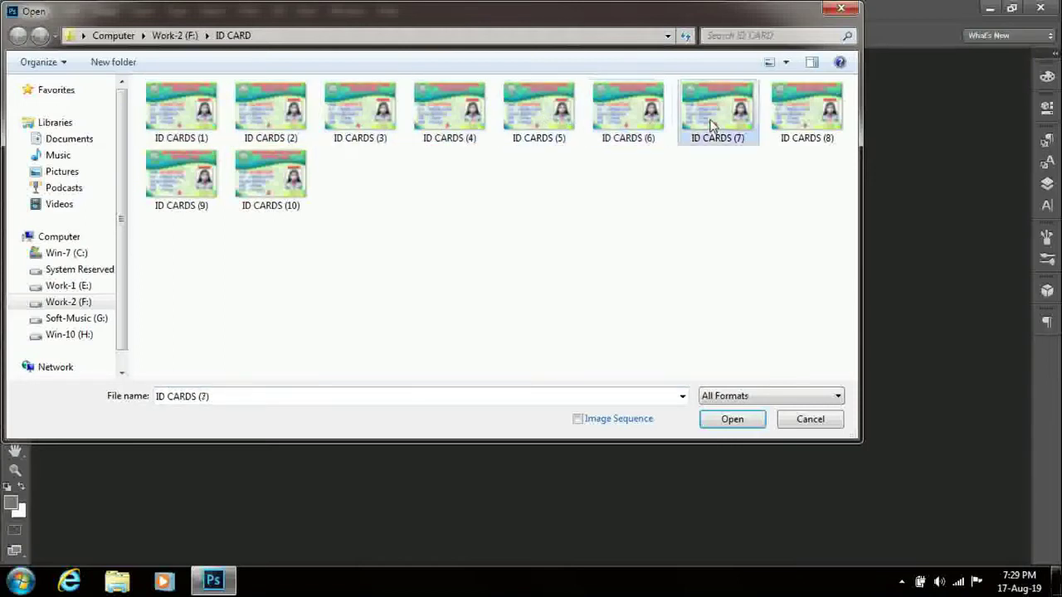
click(803, 128)
click(172, 186)
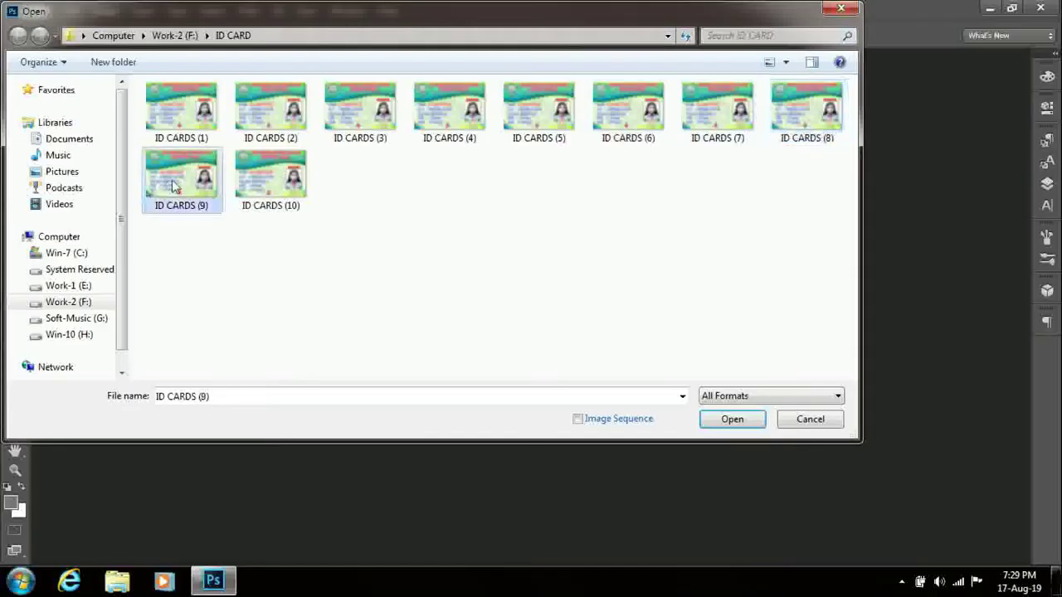
click(270, 186)
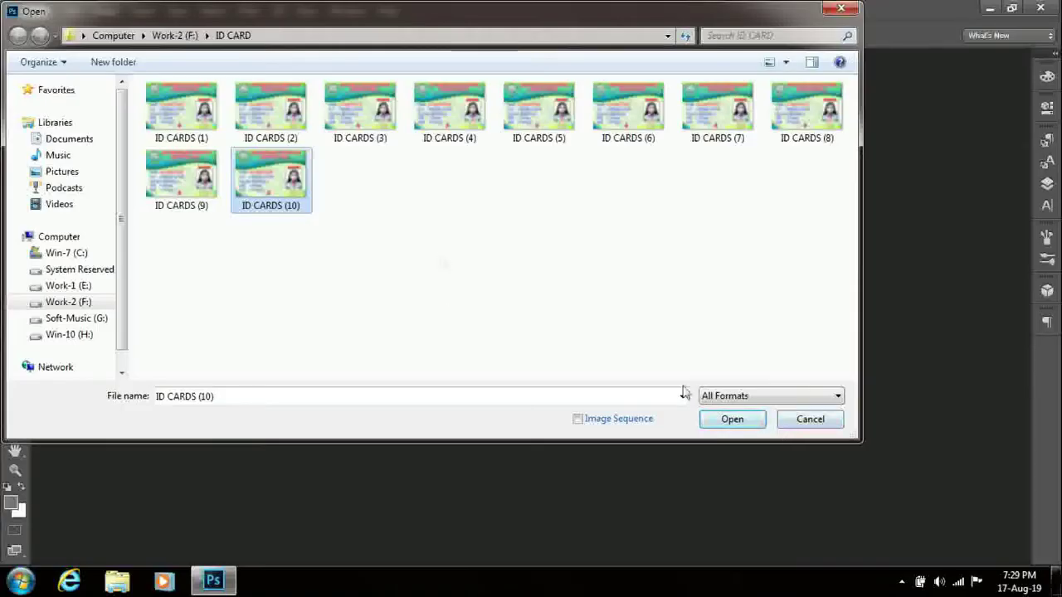
click(839, 419)
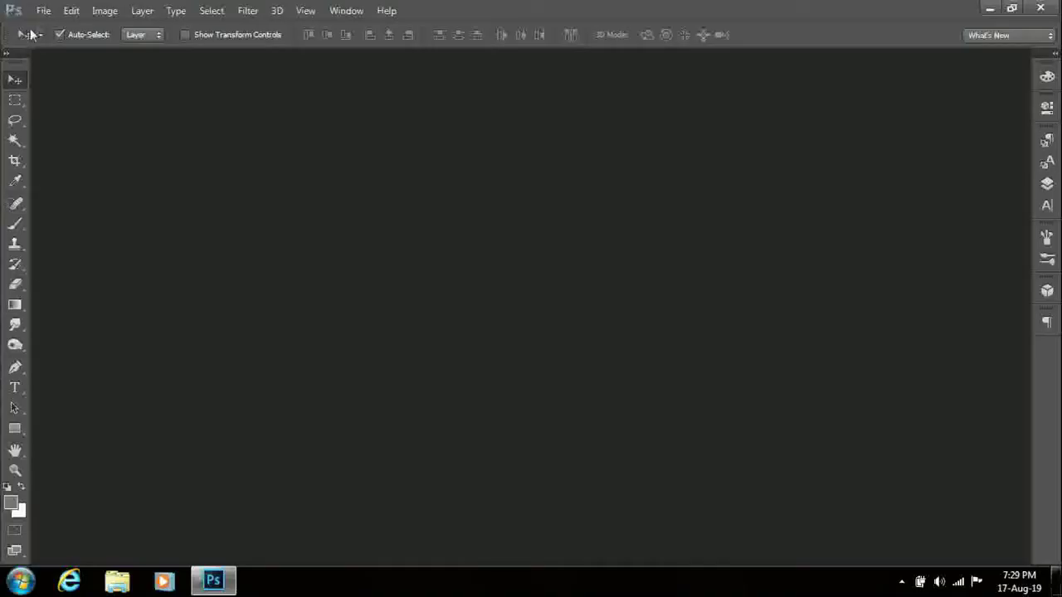
Step: Start the Contact Sheet II automation and use a folder as the source of the images
click(42, 11)
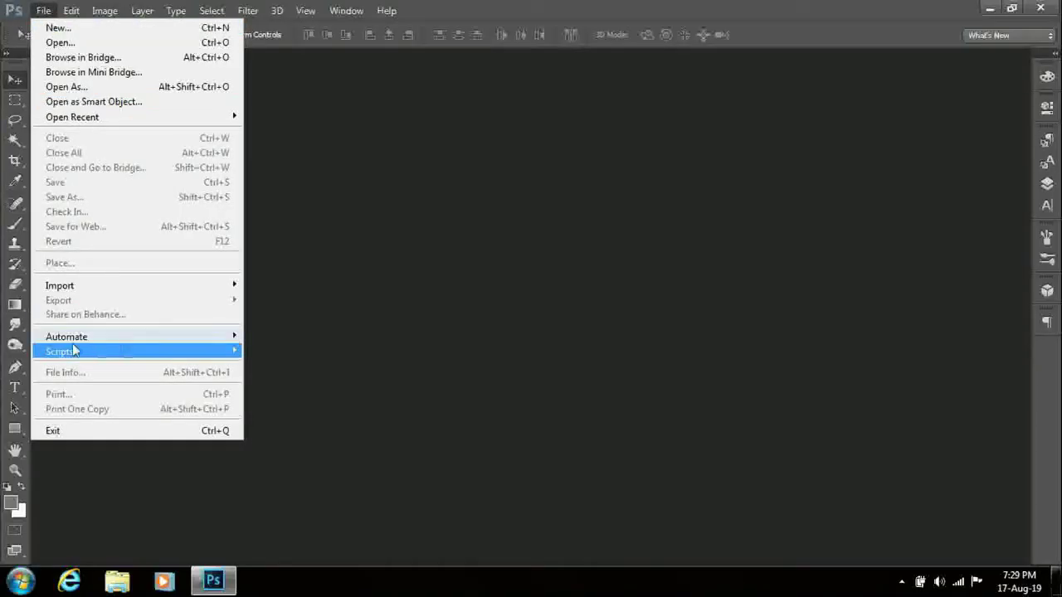
mouse_move(107, 345)
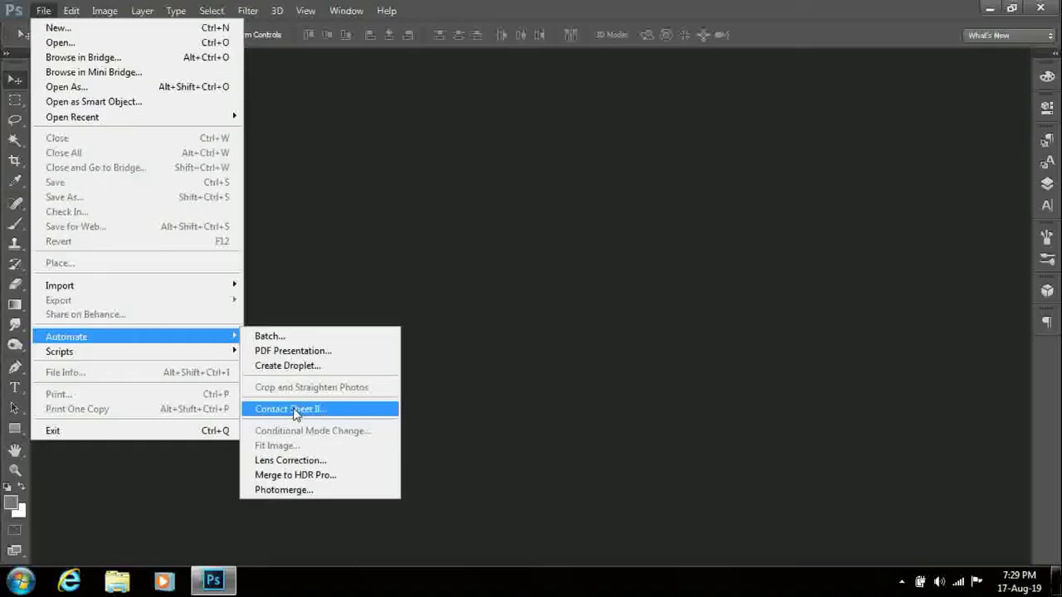
click(294, 412)
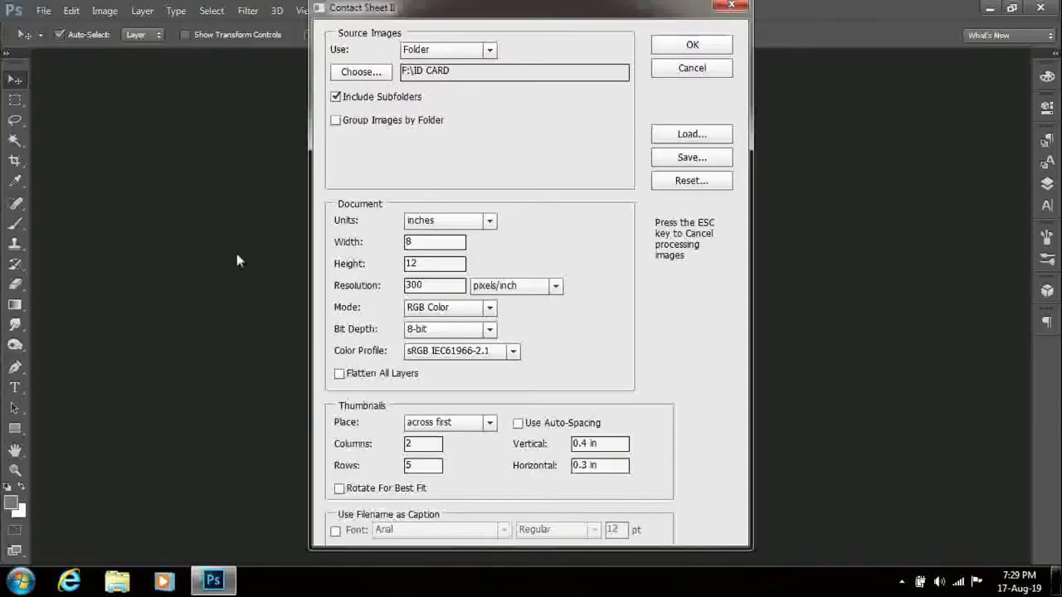
click(440, 52)
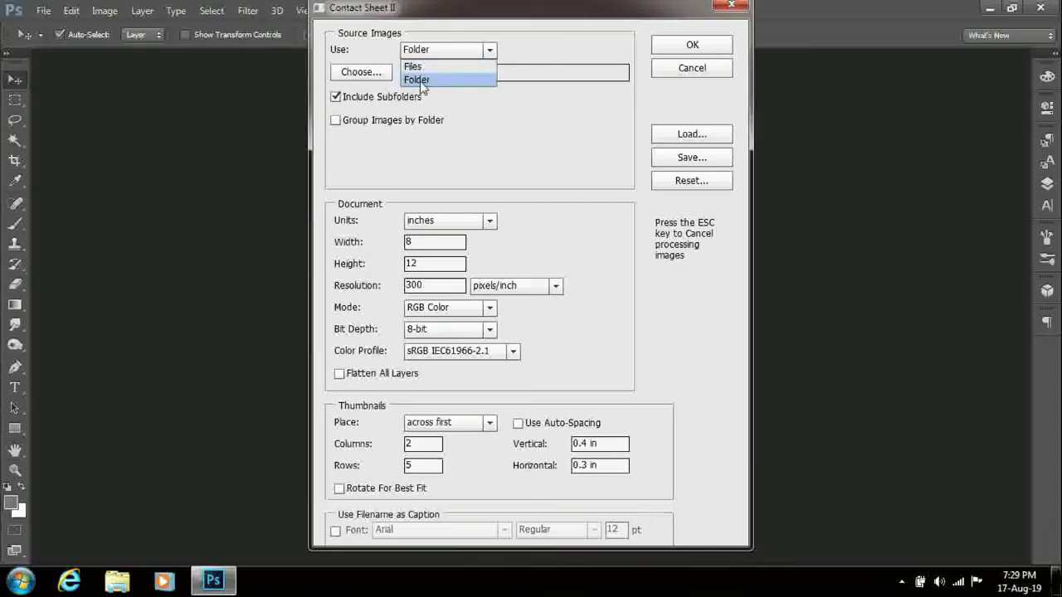
click(421, 80)
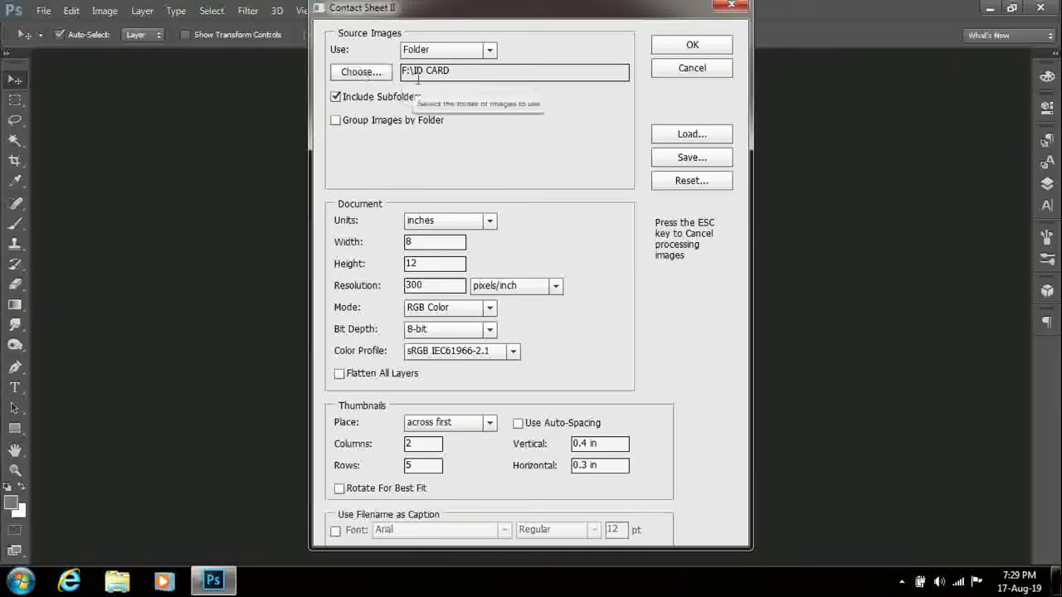
Step: Choose the ID CARD folder on Work-2 (F:) as the image source and exclude its subfolders
click(365, 72)
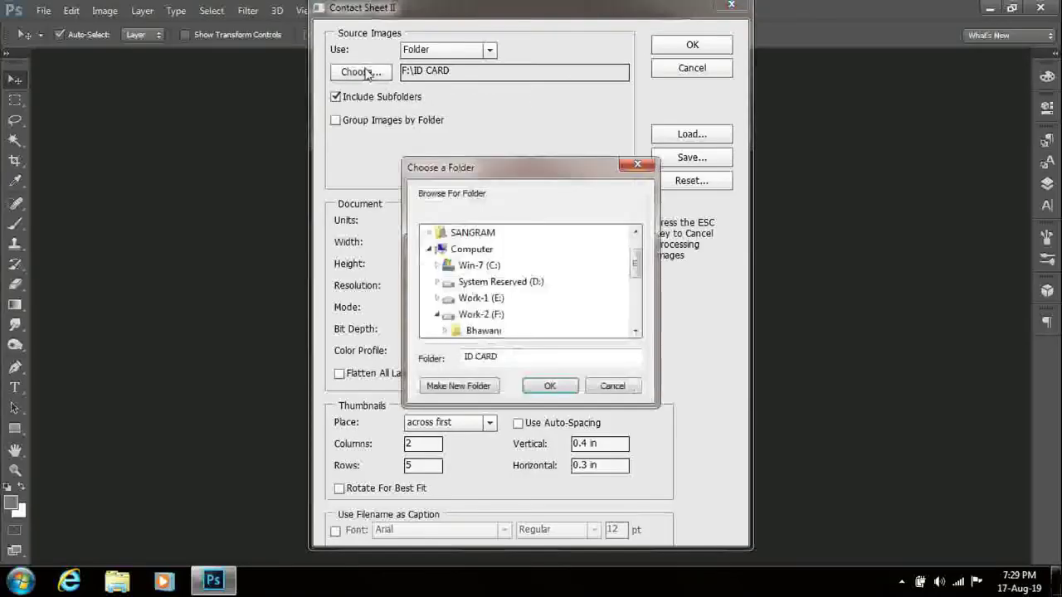
click(489, 315)
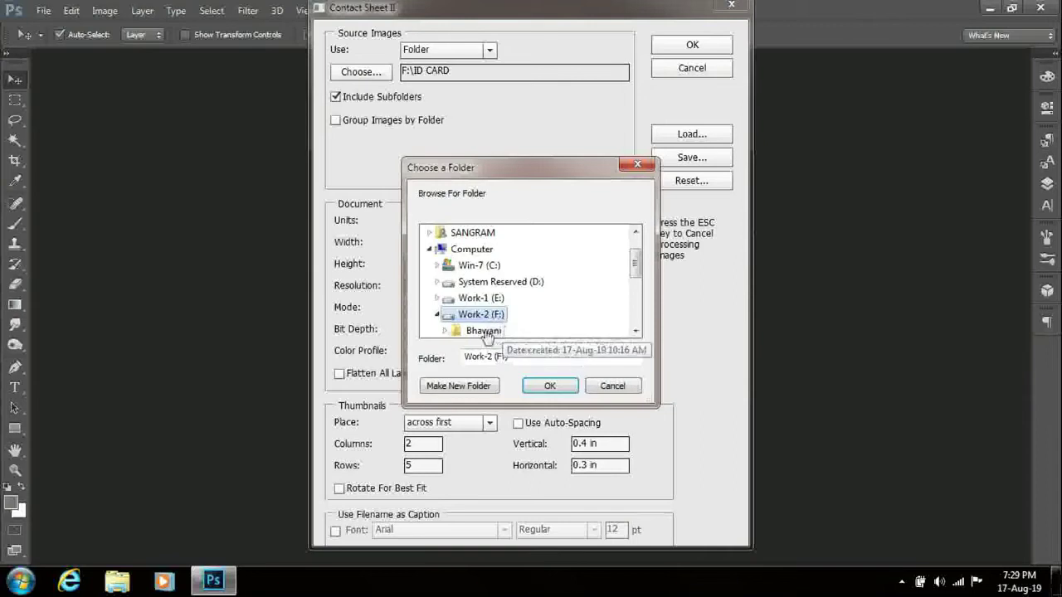
scroll(533, 328, down, 1)
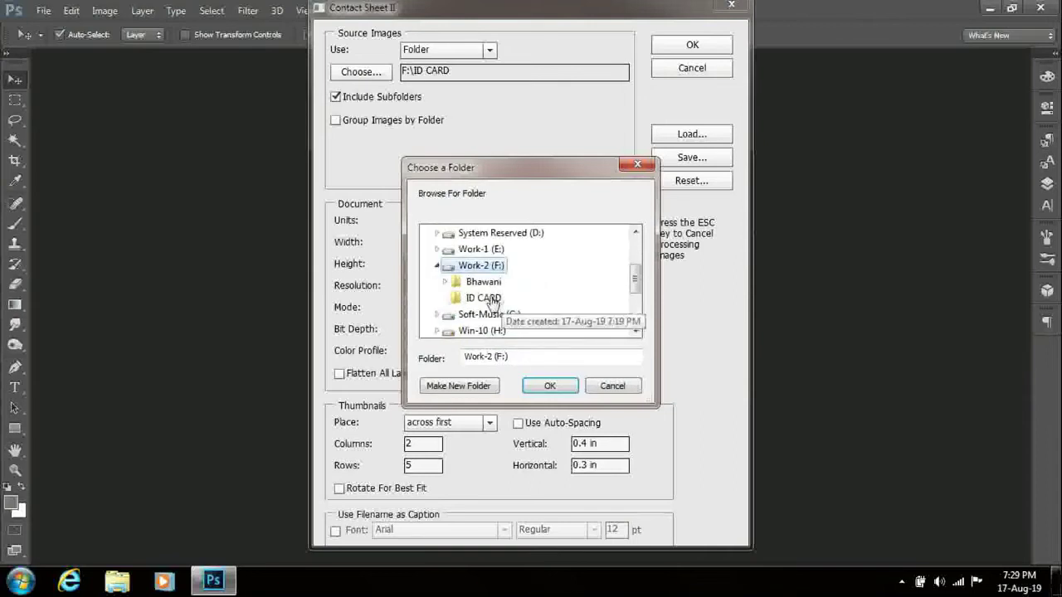
click(491, 300)
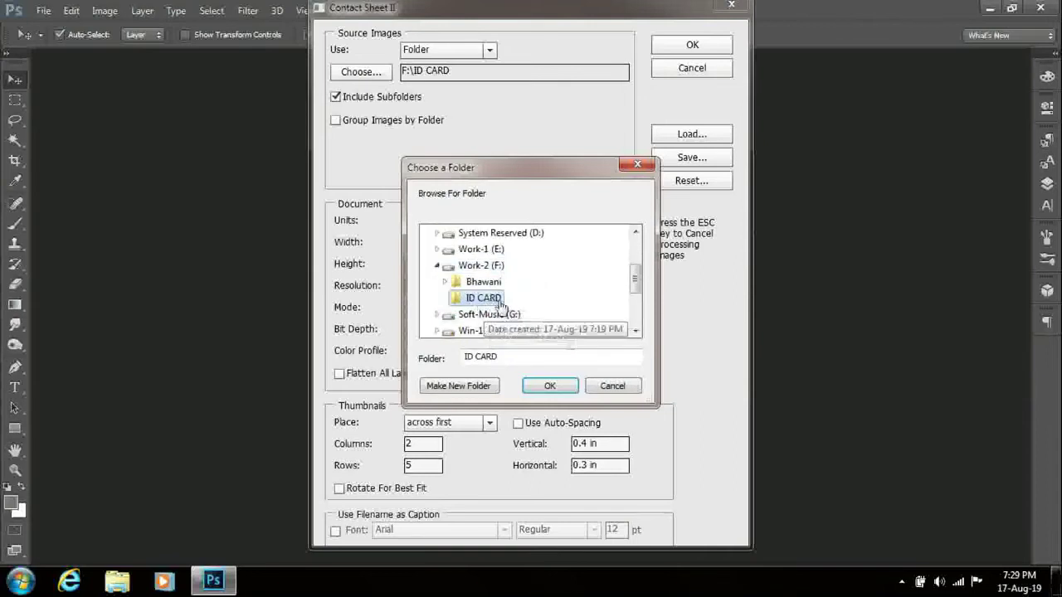
click(549, 387)
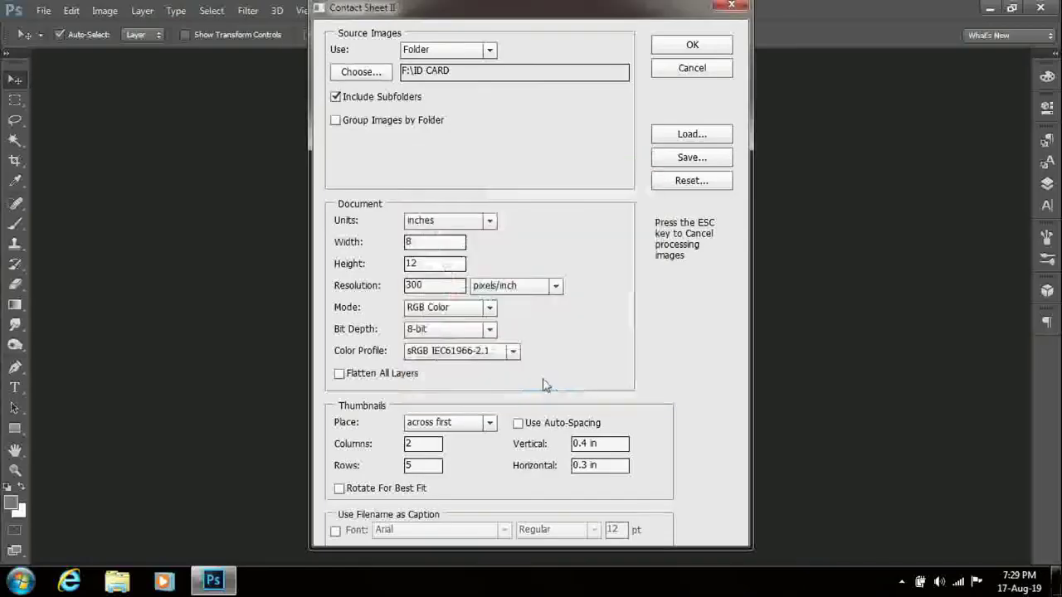
click(335, 98)
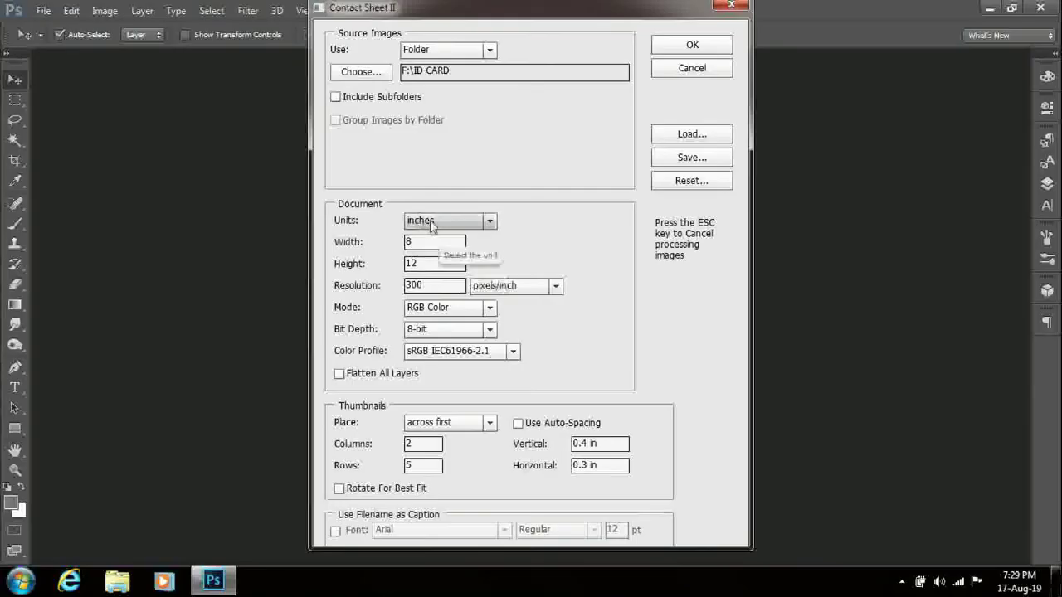
Step: Configure the contact sheet document in inches, 8 wide by 12 high, at a resolution of 300 pixels/inch
click(489, 224)
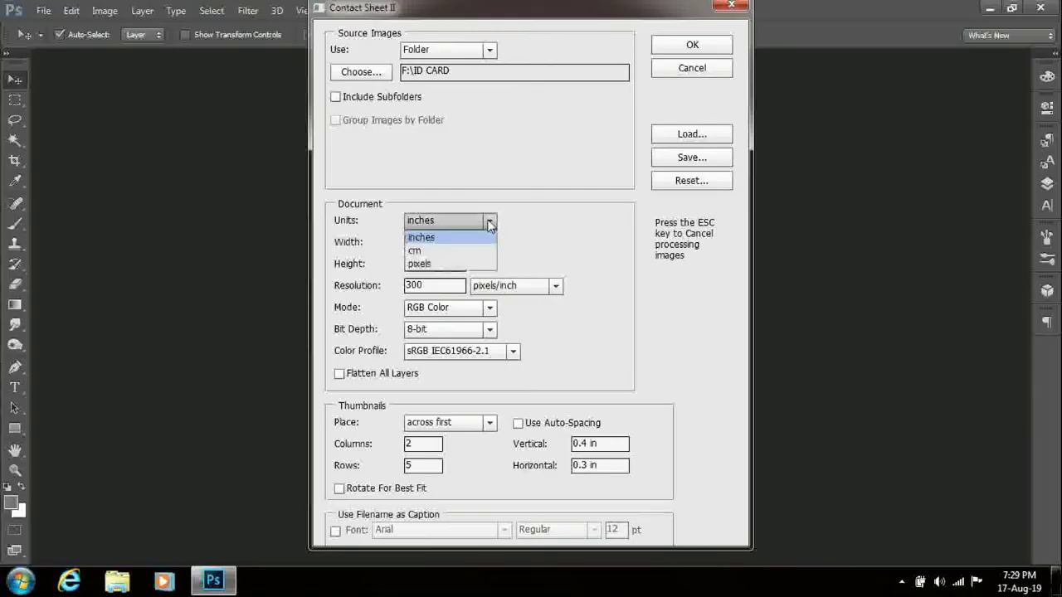
click(423, 239)
click(417, 241)
click(427, 263)
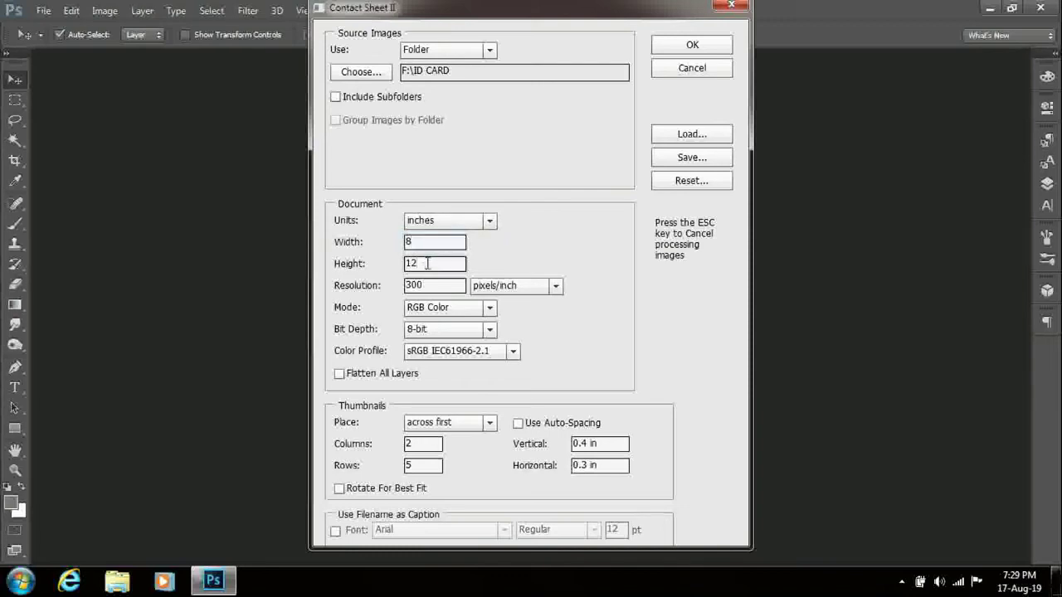
double_click(424, 285)
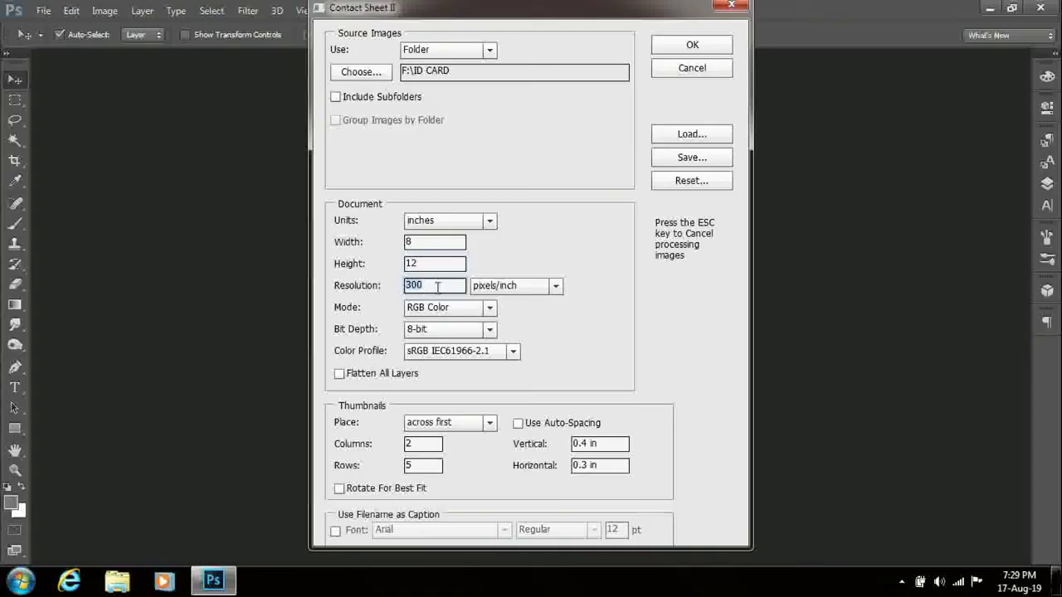
click(556, 286)
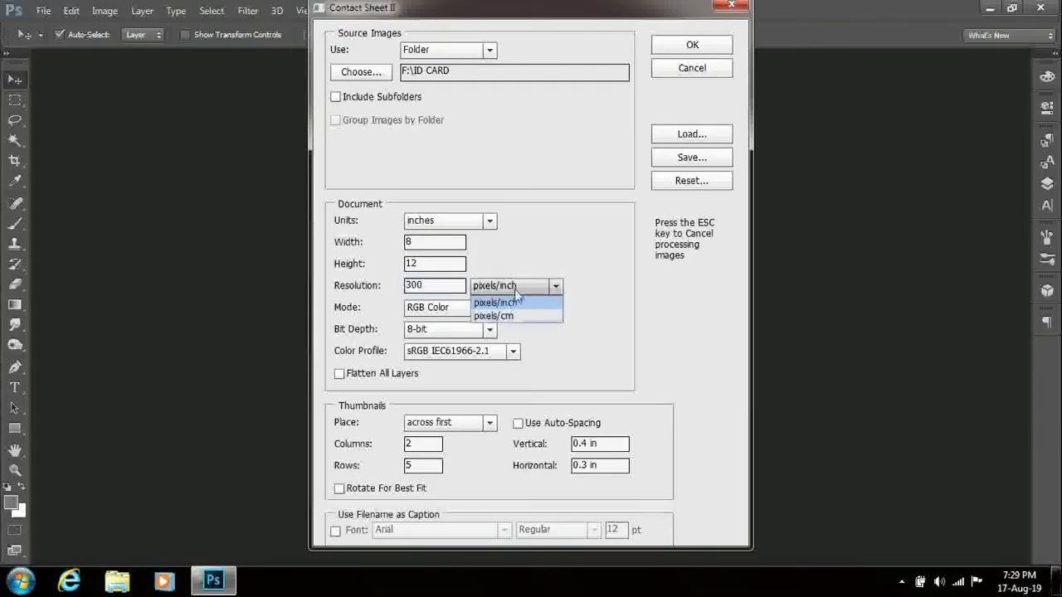
click(511, 294)
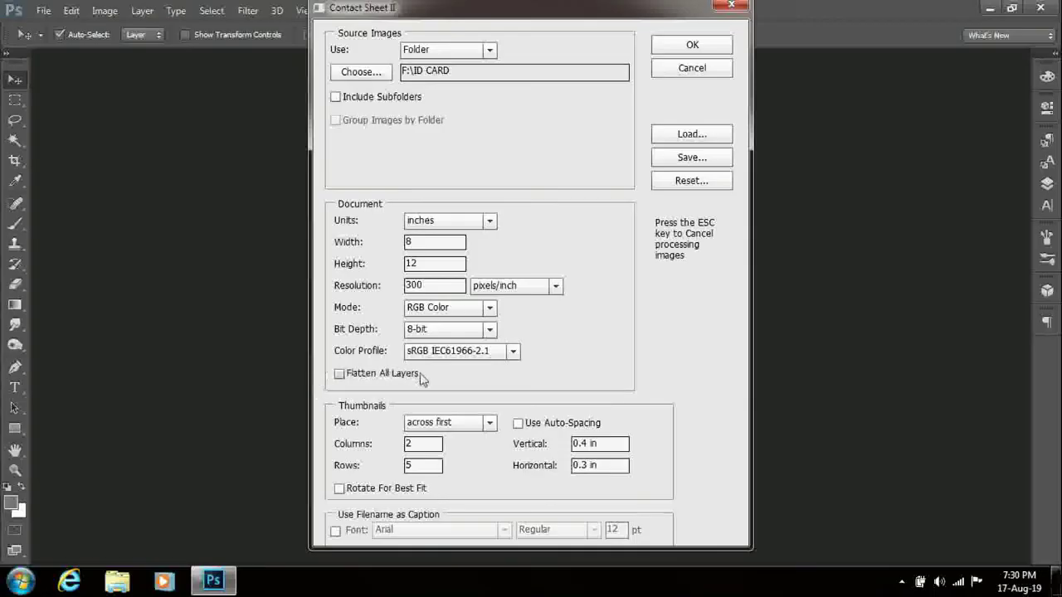
Step: Set the thumbnail layout to 2 columns and 5 rows with 0.4 in vertical spacing
double_click(416, 445)
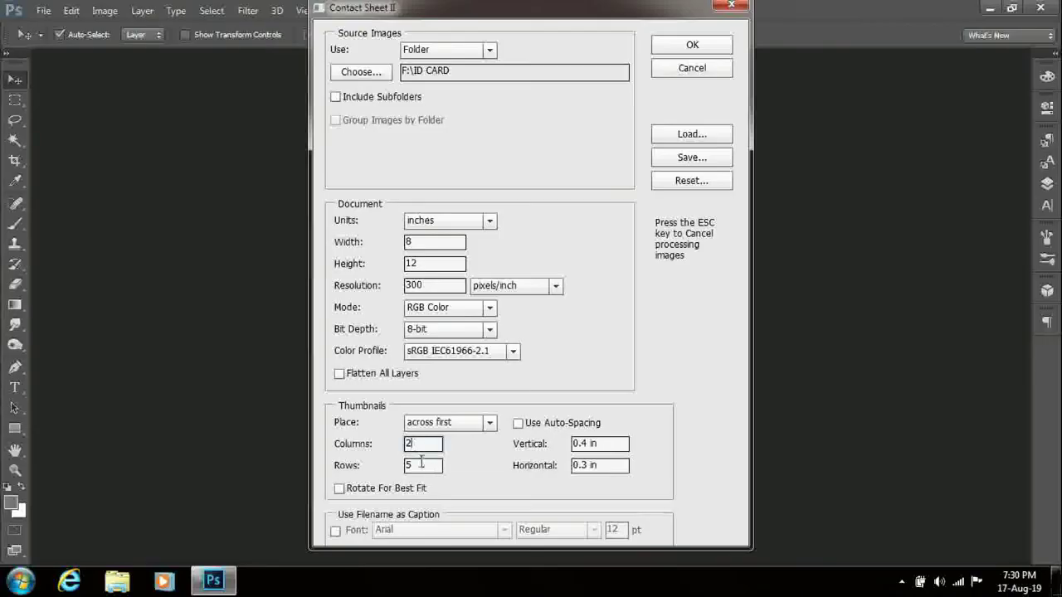
click(421, 465)
click(419, 463)
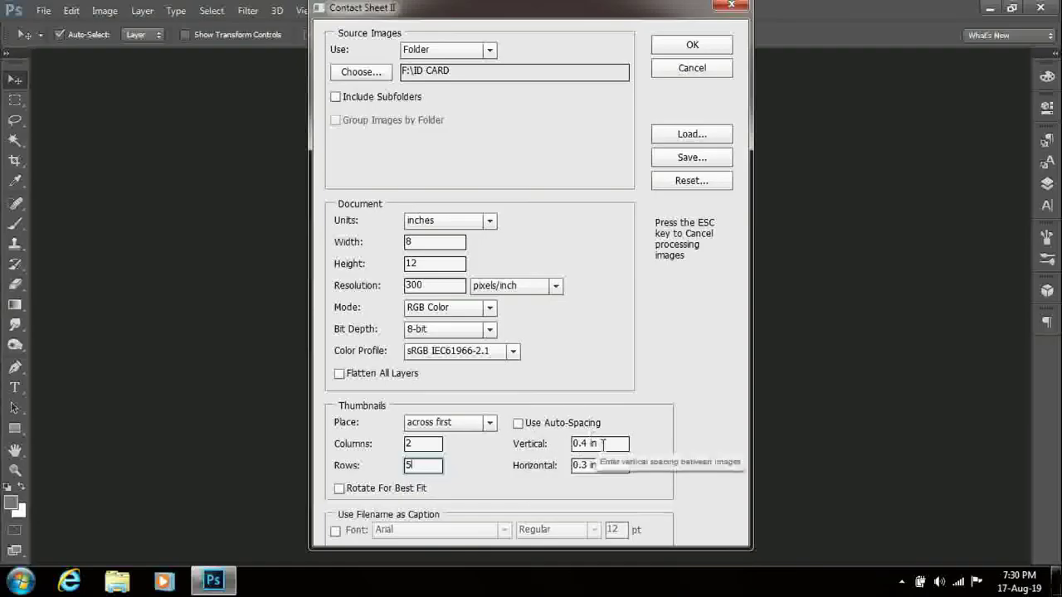
click(577, 446)
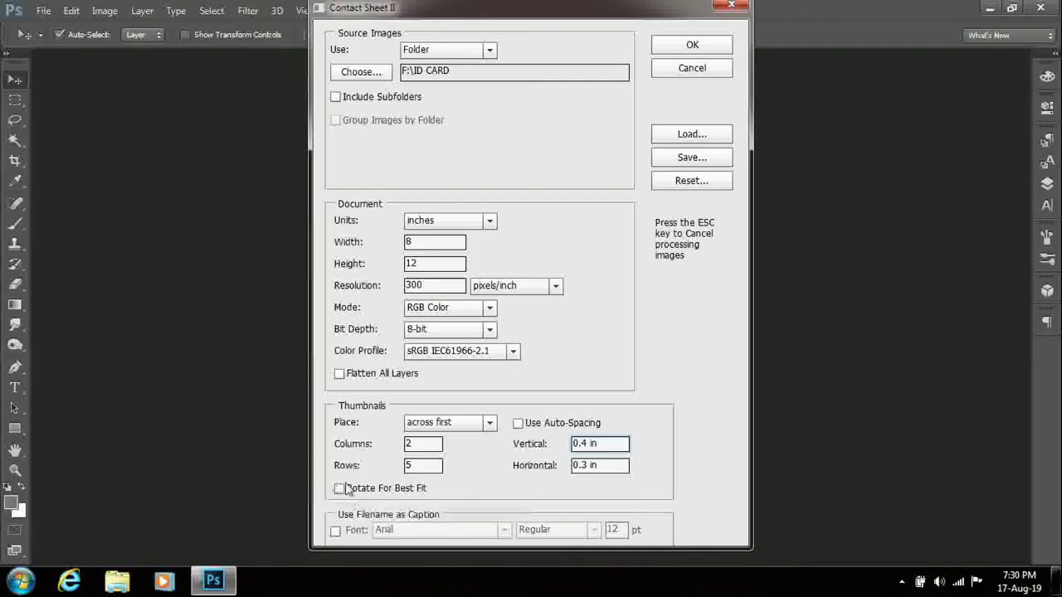
click(335, 532)
click(335, 532)
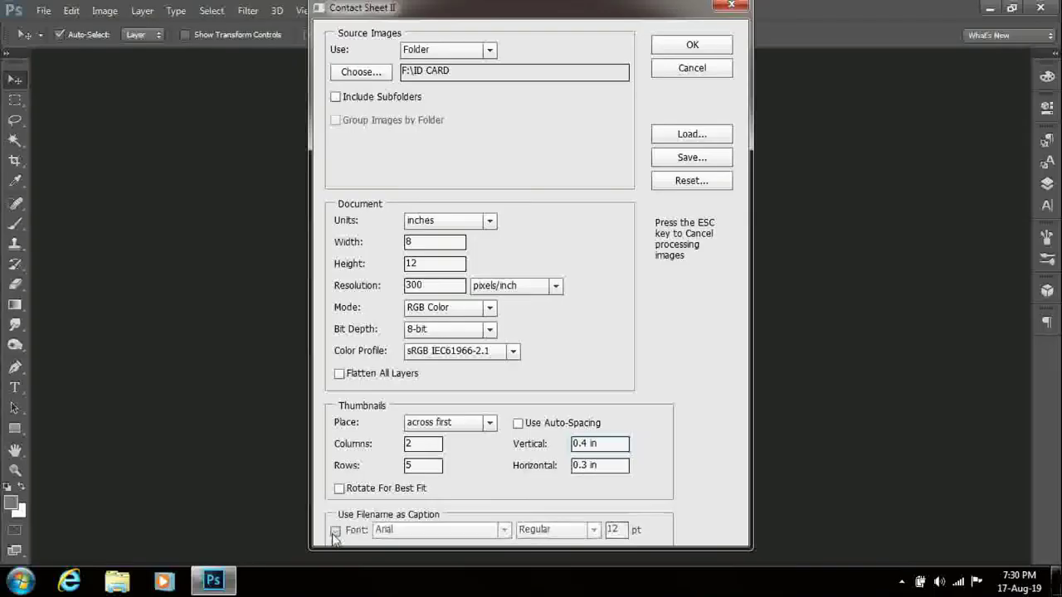
click(335, 531)
click(335, 531)
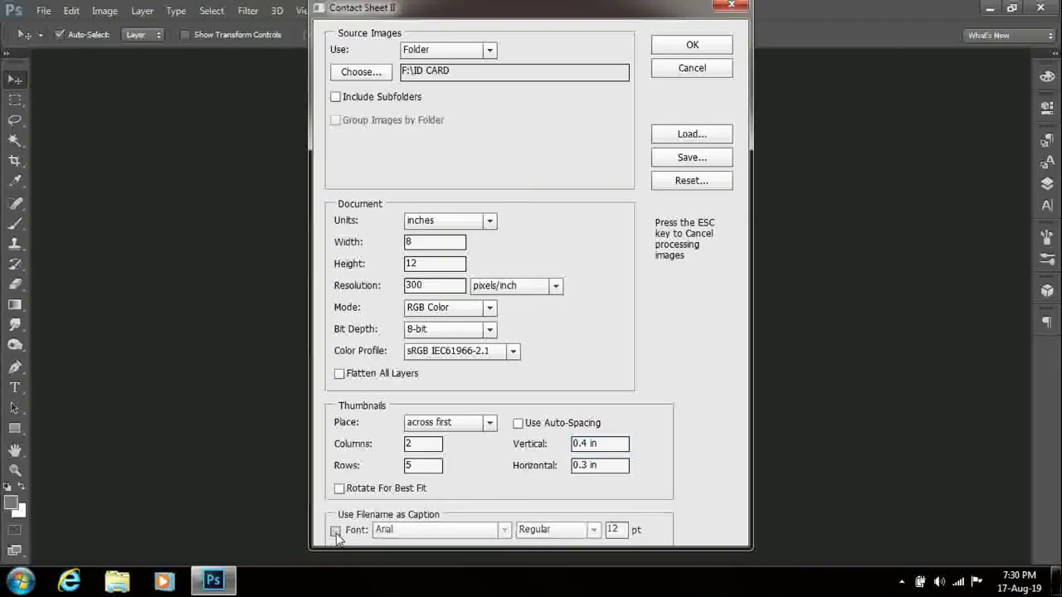
click(357, 531)
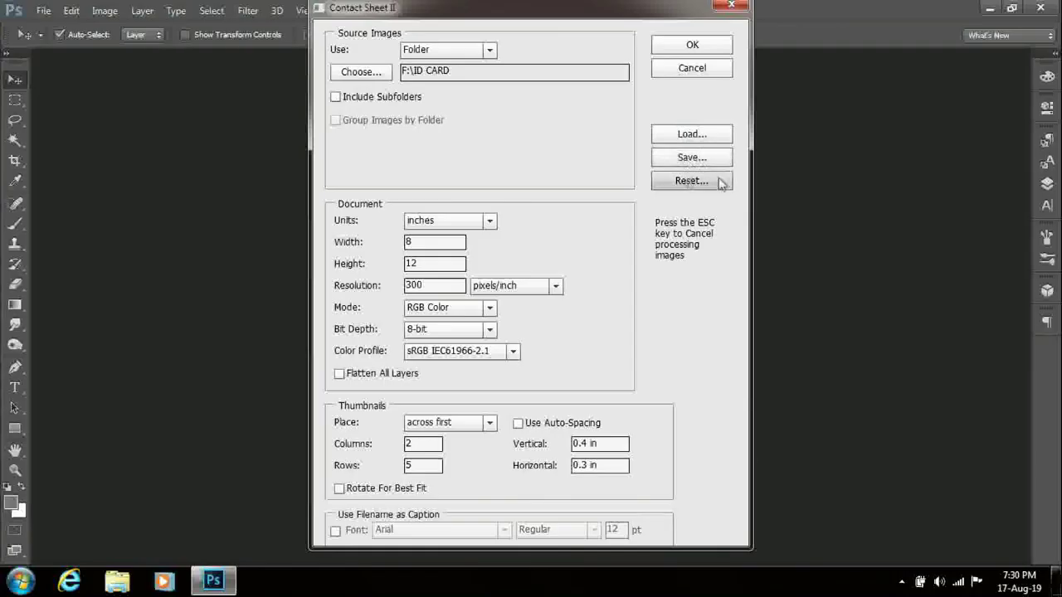
Step: Generate the contact sheet from the ID card images with the configured settings
click(693, 45)
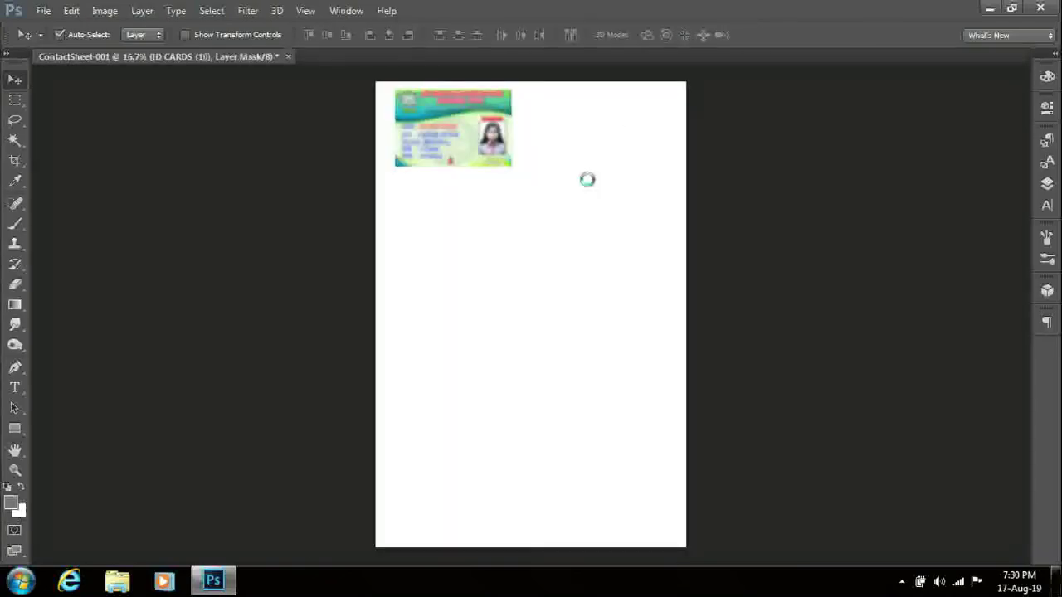